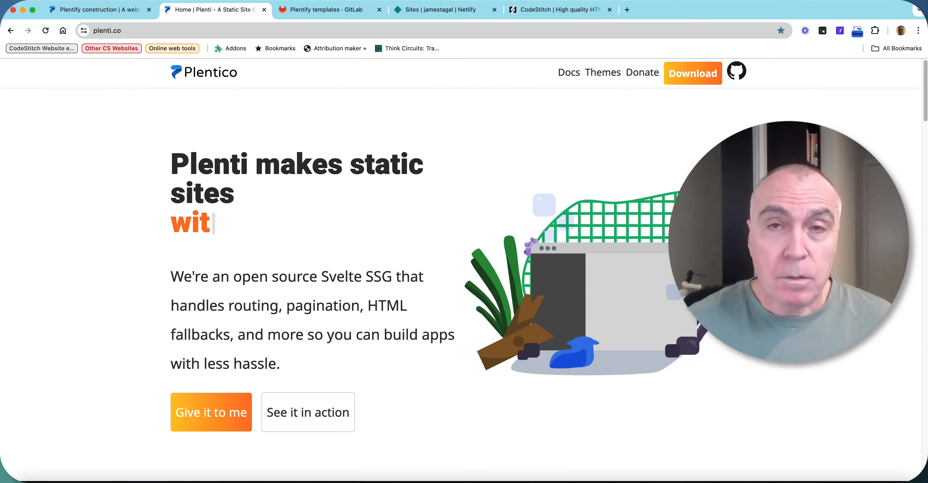
- On the local construction site, change the hero_81 title to "Construction & Maintenance Experts in Canberra!" and save the page
{"action": "left_click", "coordinate": [113, 14]}
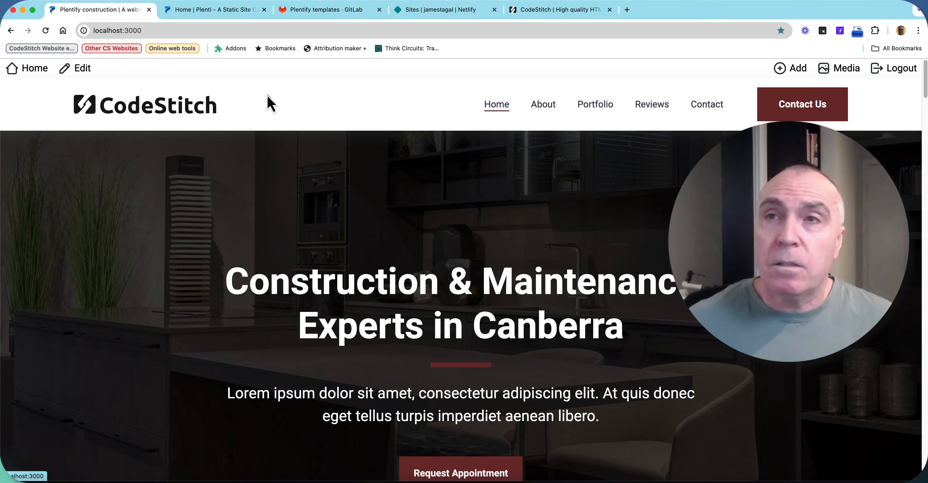
{"action": "left_click", "coordinate": [82, 70]}
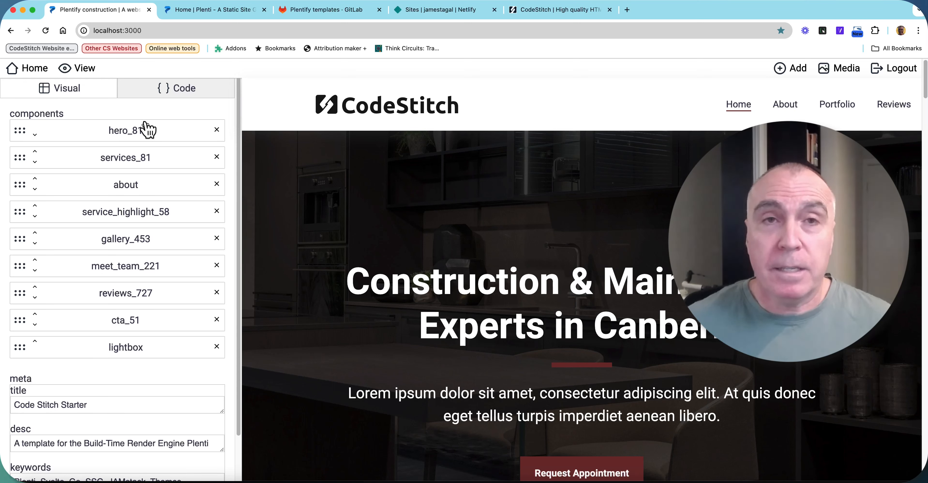
{"action": "left_click", "coordinate": [134, 139]}
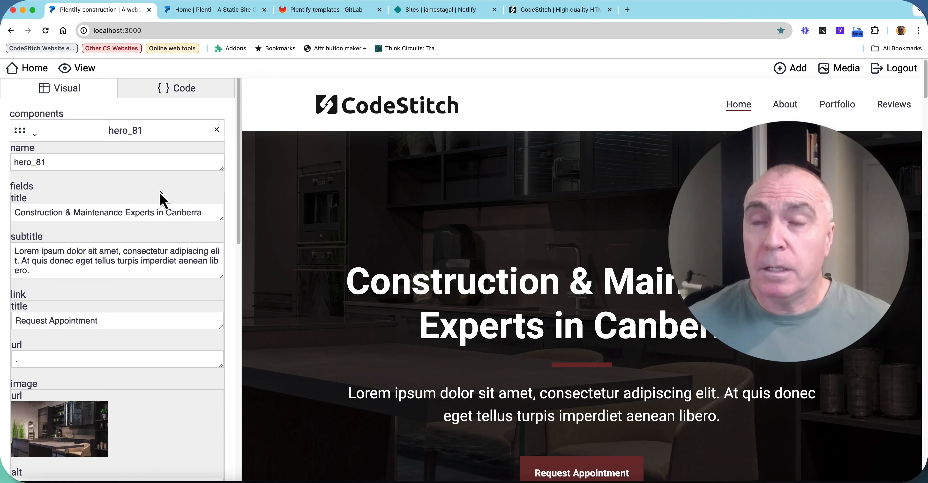
{"action": "scroll", "coordinate": [160, 200], "scroll_direction": "down", "scroll_amount": 2}
{"action": "scroll", "coordinate": [158, 214], "scroll_direction": "up", "scroll_amount": 1}
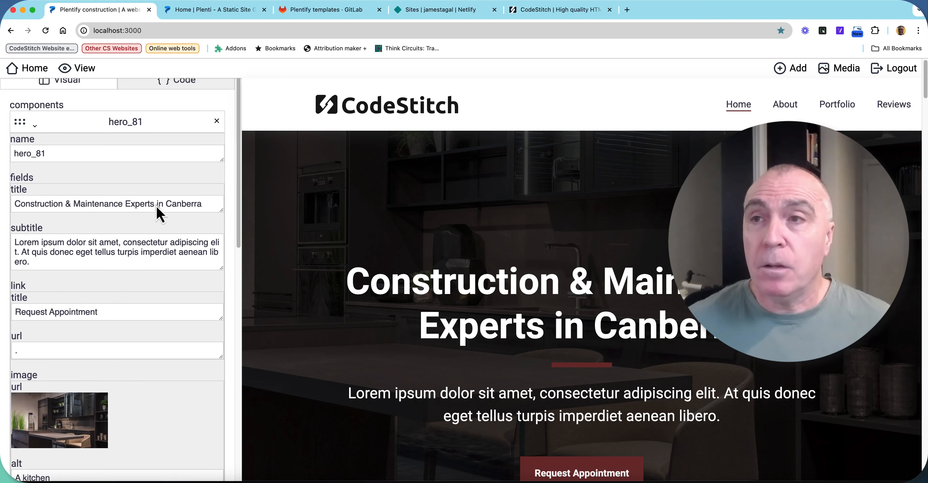
{"action": "left_click", "coordinate": [209, 205]}
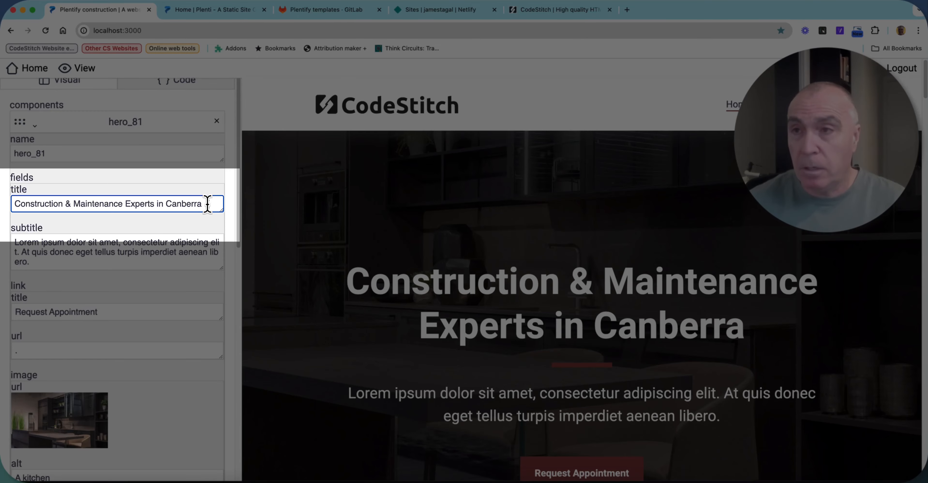
{"action": "type", "text": "!"}
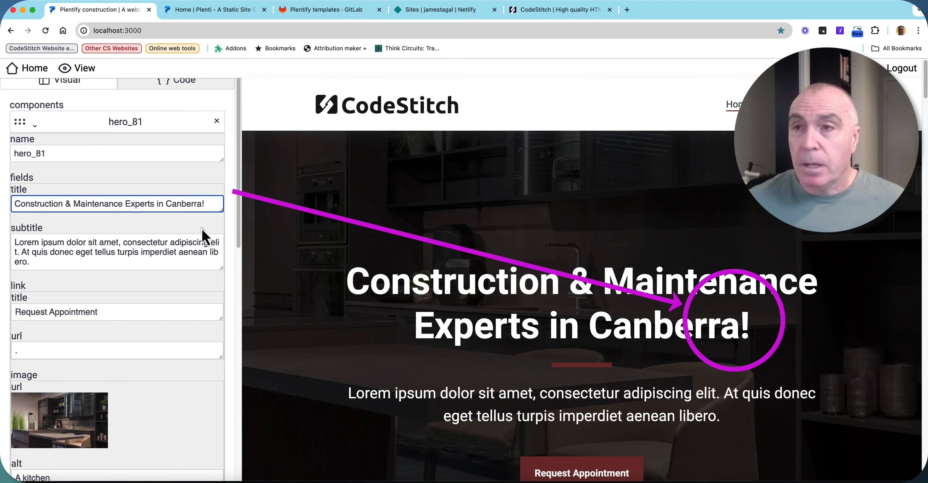
{"action": "scroll", "coordinate": [203, 236], "scroll_direction": "down", "scroll_amount": 15}
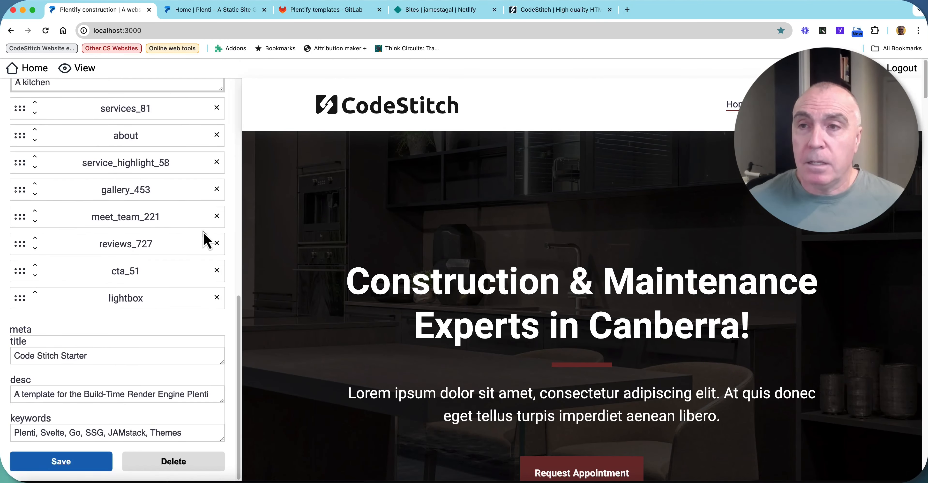
{"action": "left_click", "coordinate": [75, 469]}
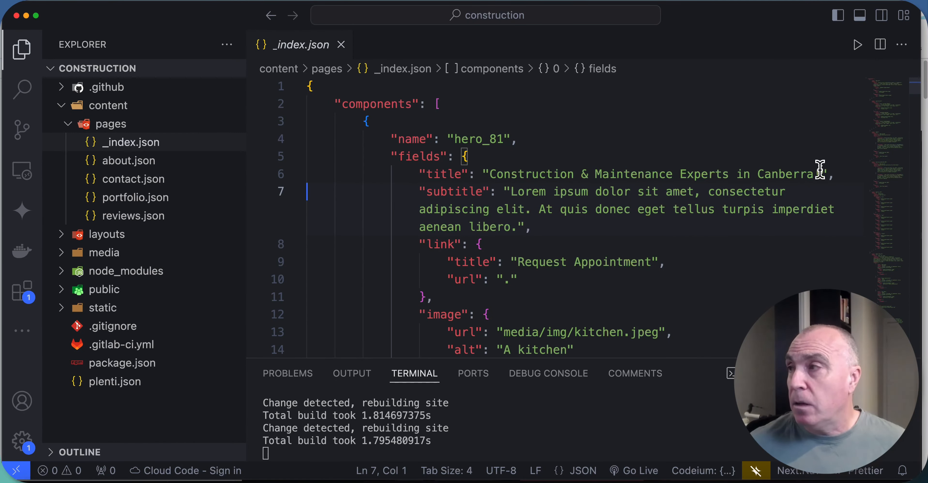
- Check the hero_81 title in _index.json in VS Code, and inspect the same content in the site editor's code view in Chrome
{"action": "left_click_drag", "start_coordinate": [819, 173], "coordinate": [814, 176]}
{"action": "left_click", "coordinate": [793, 186]}
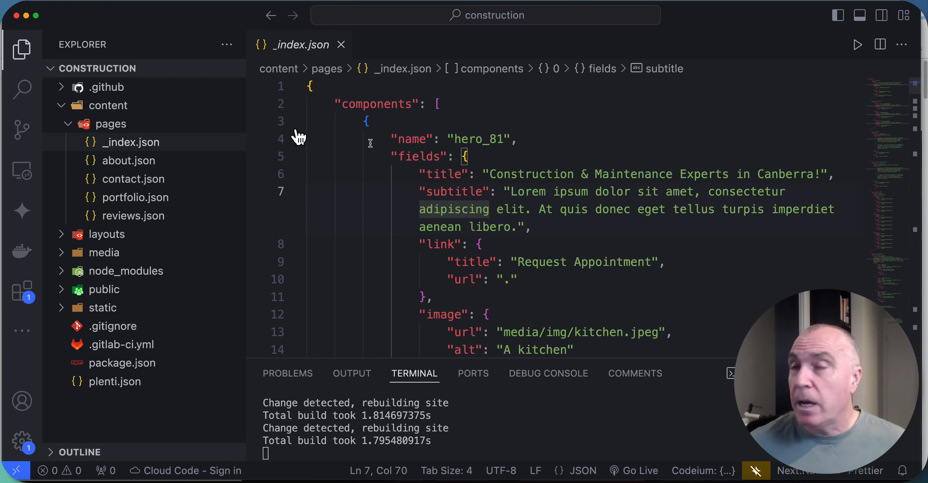
{"action": "left_click", "coordinate": [26, 16]}
{"action": "scroll", "coordinate": [119, 105], "scroll_direction": "up", "scroll_amount": 3}
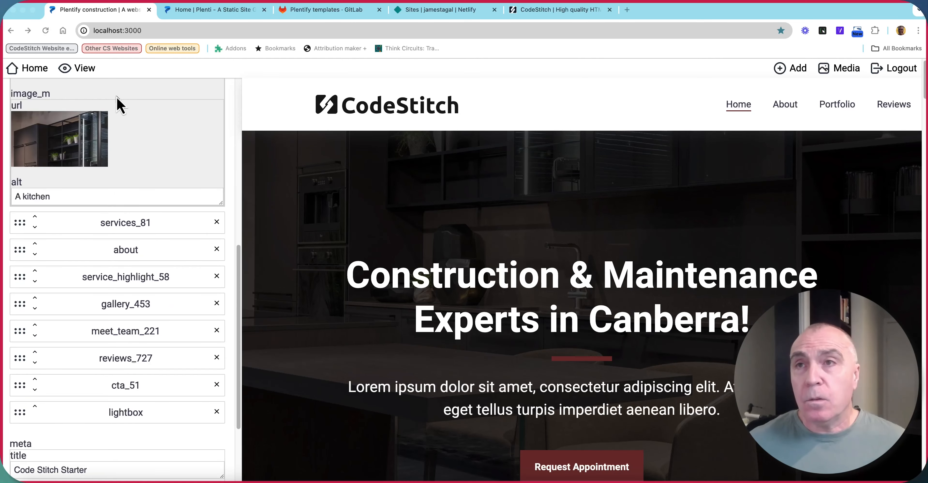
{"action": "scroll", "coordinate": [119, 104], "scroll_direction": "up", "scroll_amount": 10}
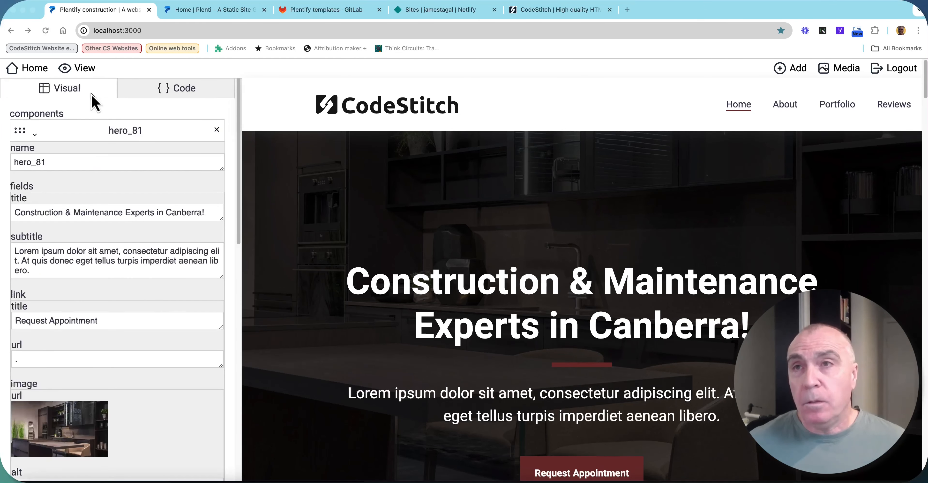
{"action": "left_click", "coordinate": [178, 96]}
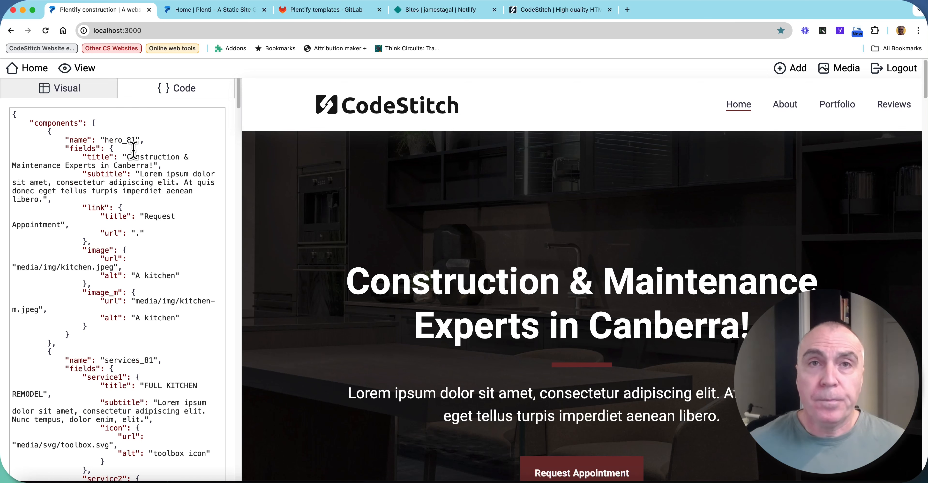
- Look over the Plentify templates group on GitLab, the Netlify sites list, the local construction site and the CodeStitch home page
{"action": "left_click", "coordinate": [326, 10]}
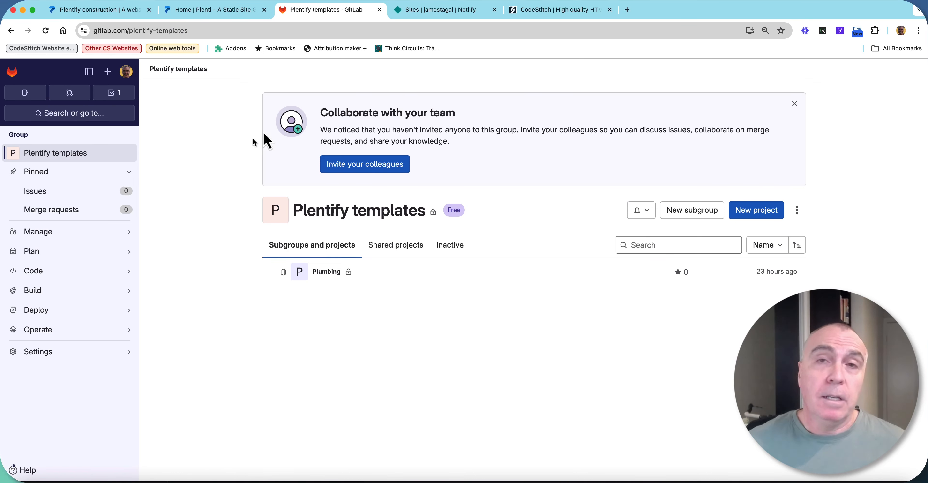
{"action": "left_click", "coordinate": [441, 13]}
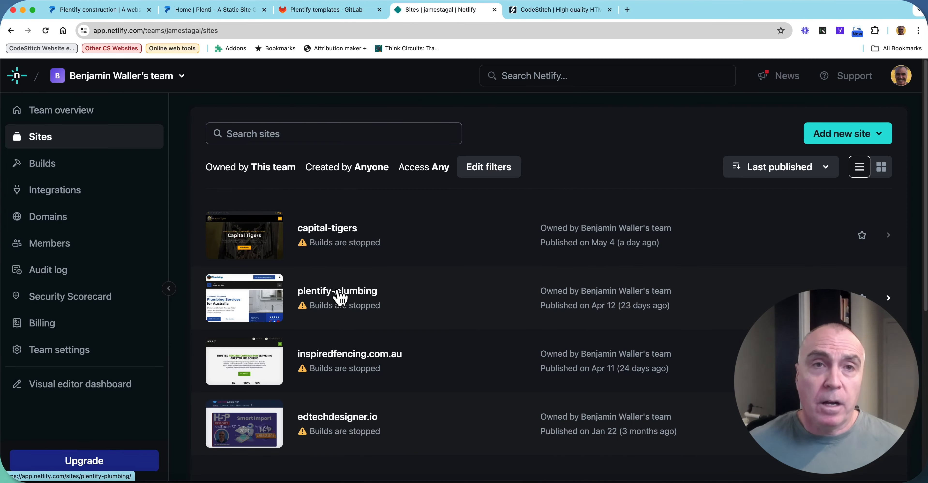
{"action": "key", "text": "super+1"}
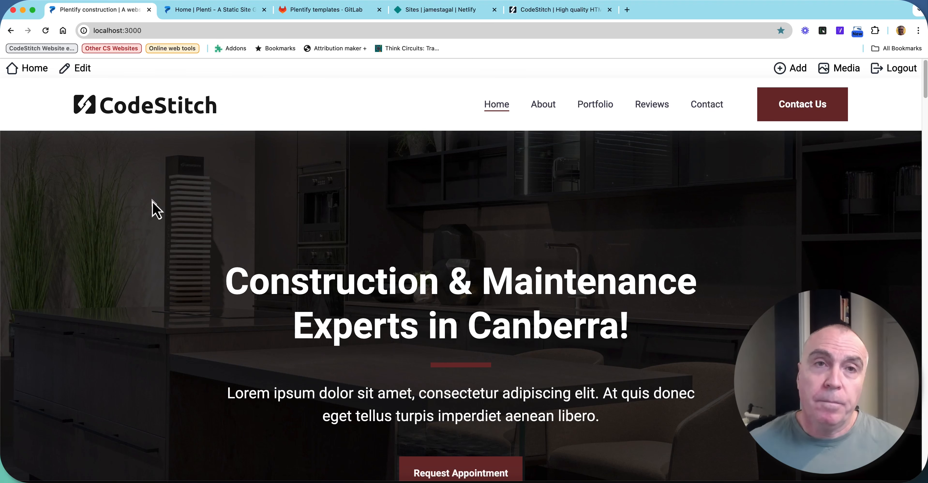
{"action": "left_click", "coordinate": [545, 11]}
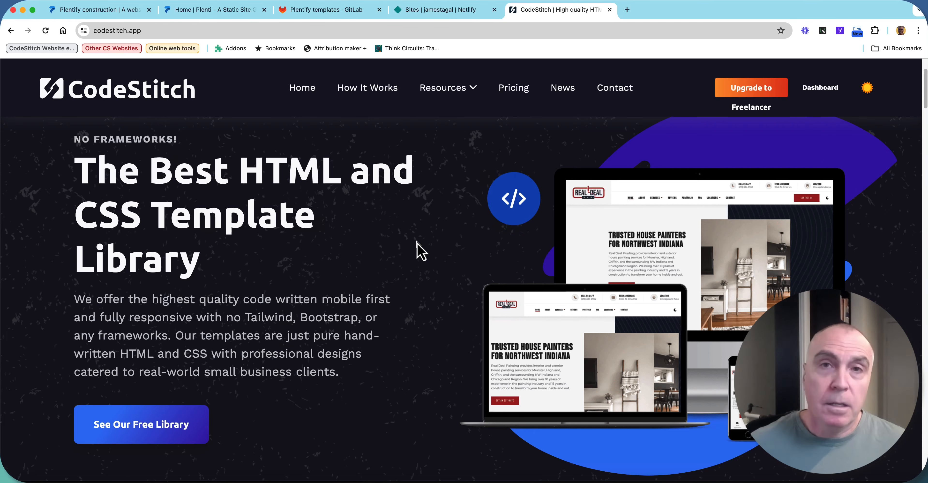
{"action": "key", "text": "super+1"}
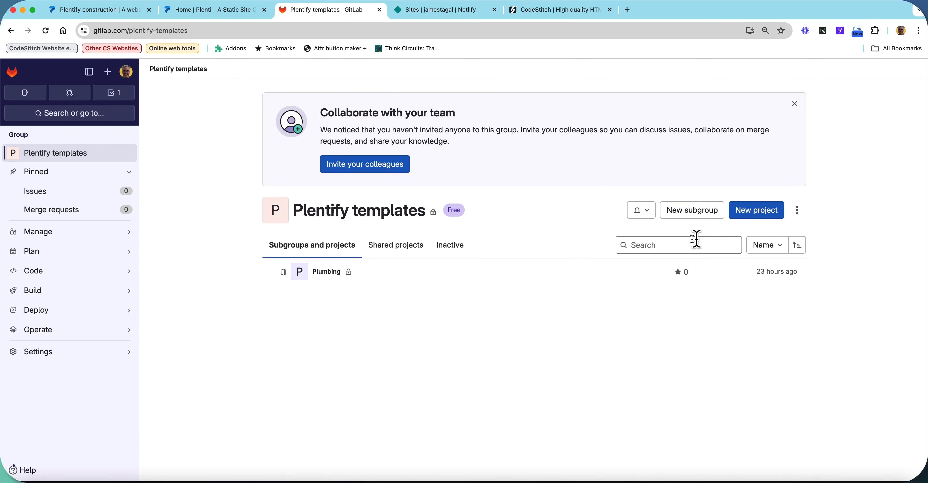
- Start a new blank project named Construction in the Plentify templates group on GitLab
{"action": "left_click", "coordinate": [750, 216]}
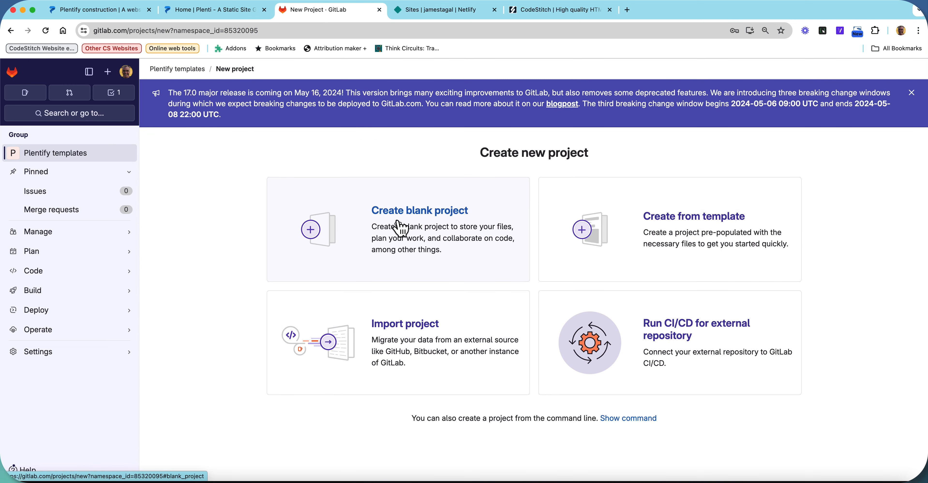
{"action": "left_click", "coordinate": [399, 227]}
{"action": "left_click", "coordinate": [311, 220]}
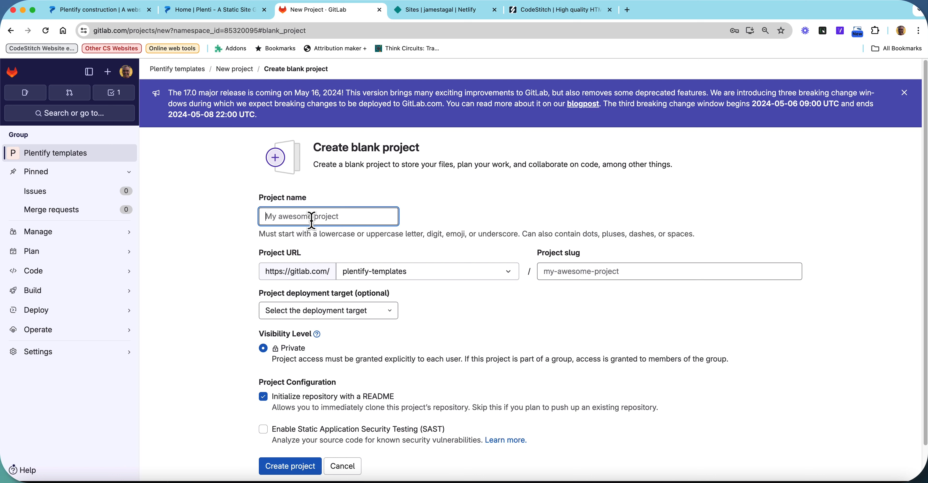
{"action": "type", "text": "Construction"}
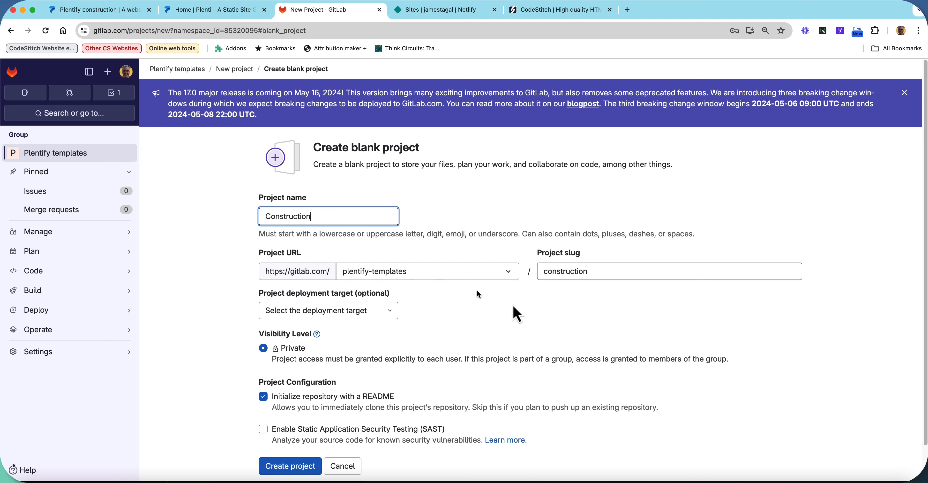
- Set the deployment target to Web Deployment Platform (Netlify, Vercel, Gatsby), turn off README initialization, and create the project
{"action": "scroll", "coordinate": [536, 326], "scroll_direction": "down", "scroll_amount": 2}
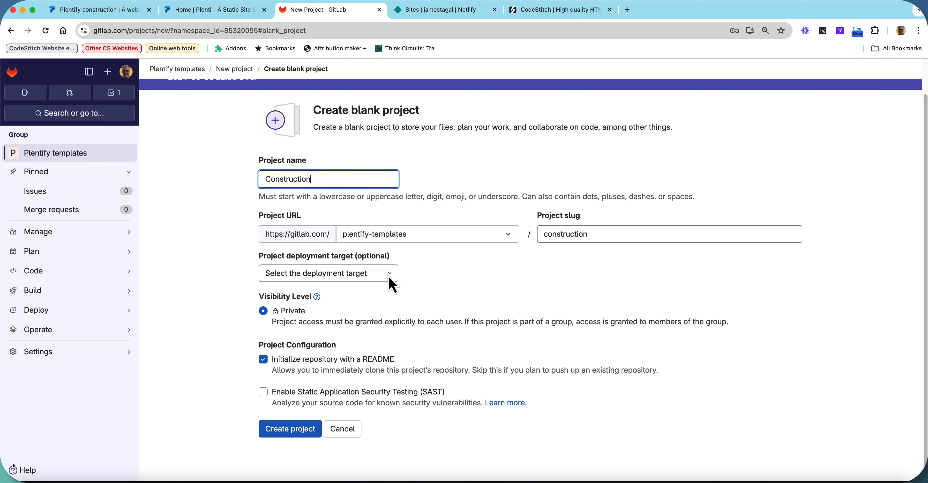
{"action": "left_click", "coordinate": [391, 275]}
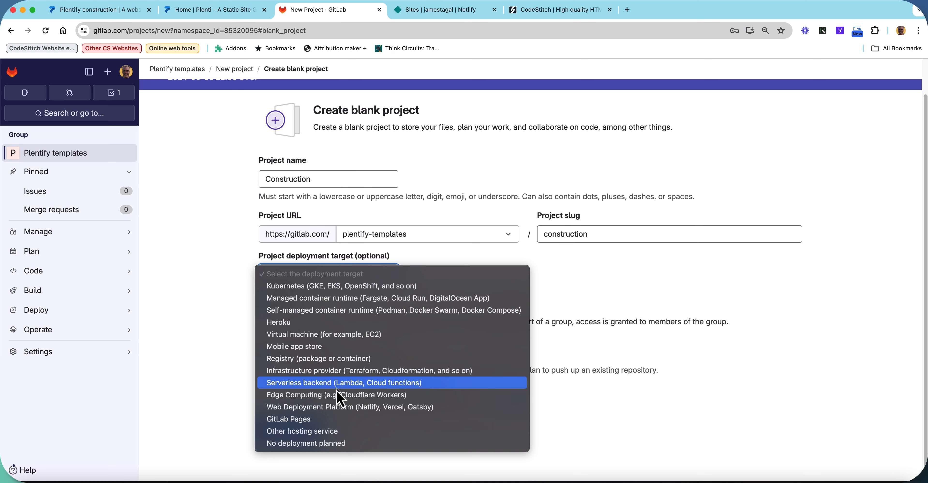
{"action": "left_click", "coordinate": [320, 409]}
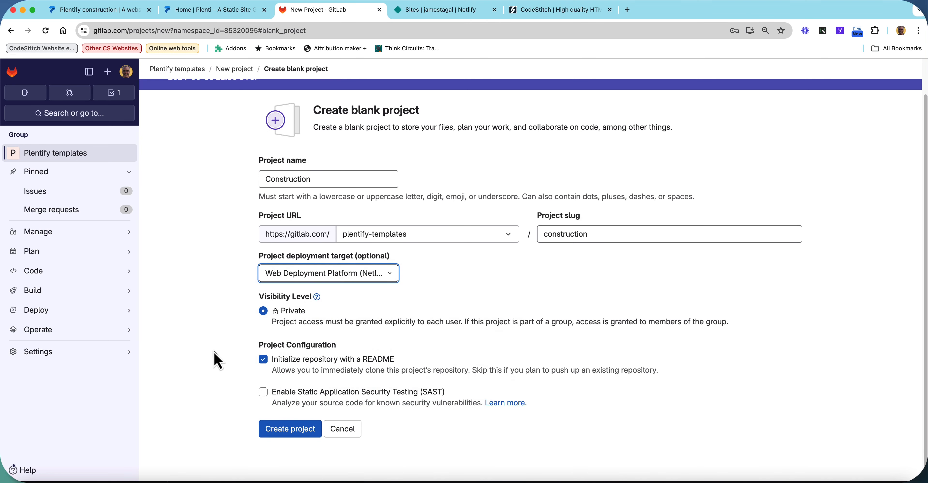
{"action": "left_click", "coordinate": [262, 359]}
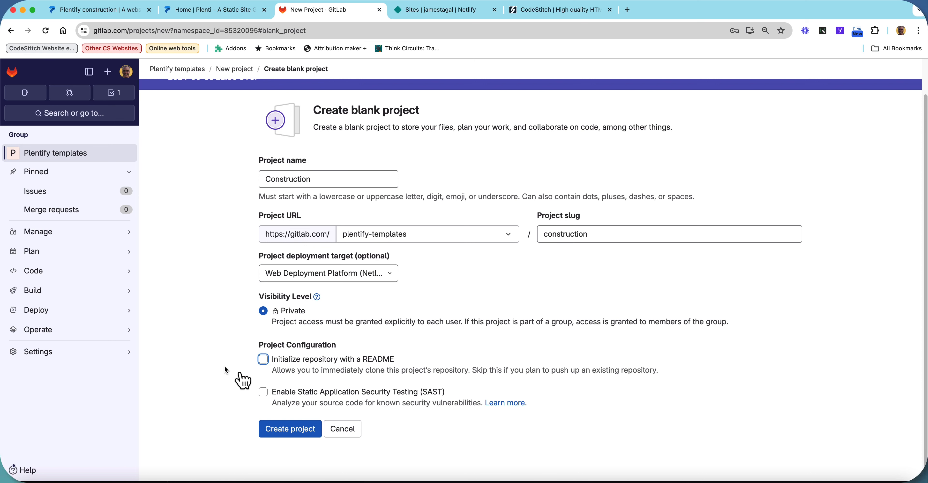
{"action": "left_click", "coordinate": [302, 436]}
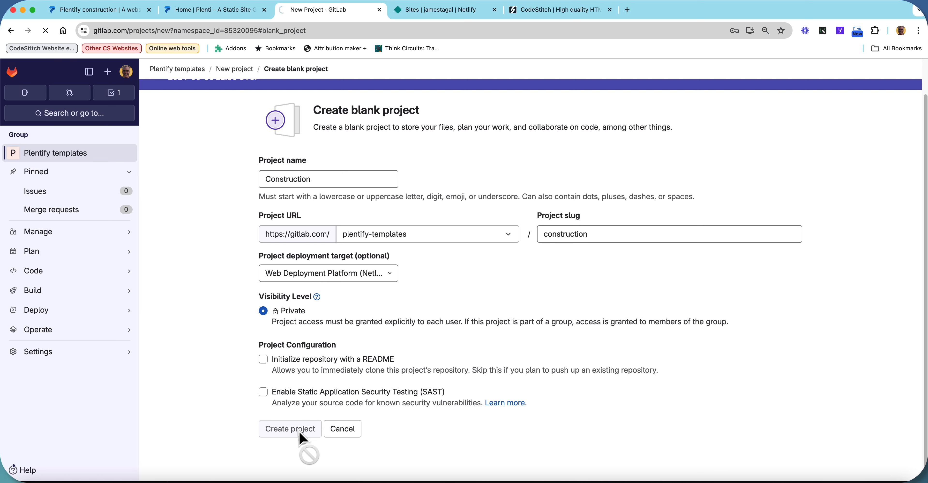
- Find GitLab's instructions for pushing an existing folder and open a second terminal for the construction project in VS Code
{"action": "scroll", "coordinate": [360, 368], "scroll_direction": "down", "scroll_amount": 10}
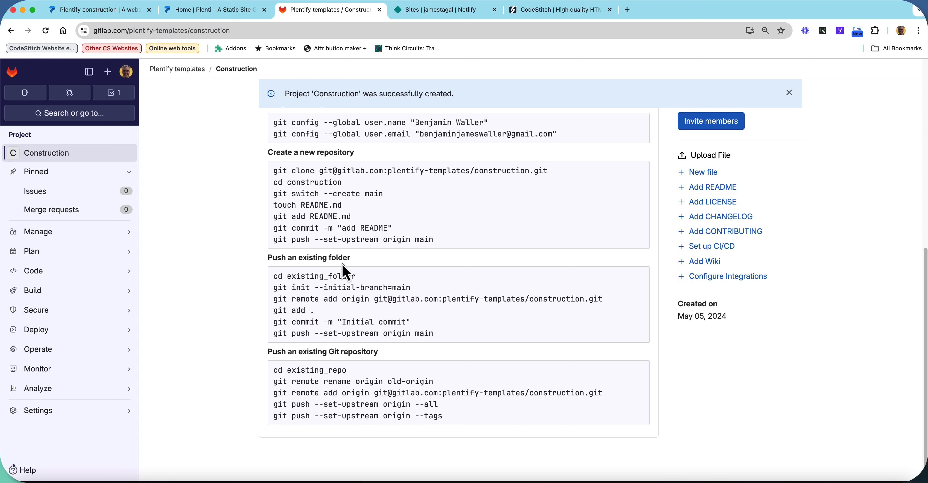
{"action": "triple_click", "coordinate": [343, 287]}
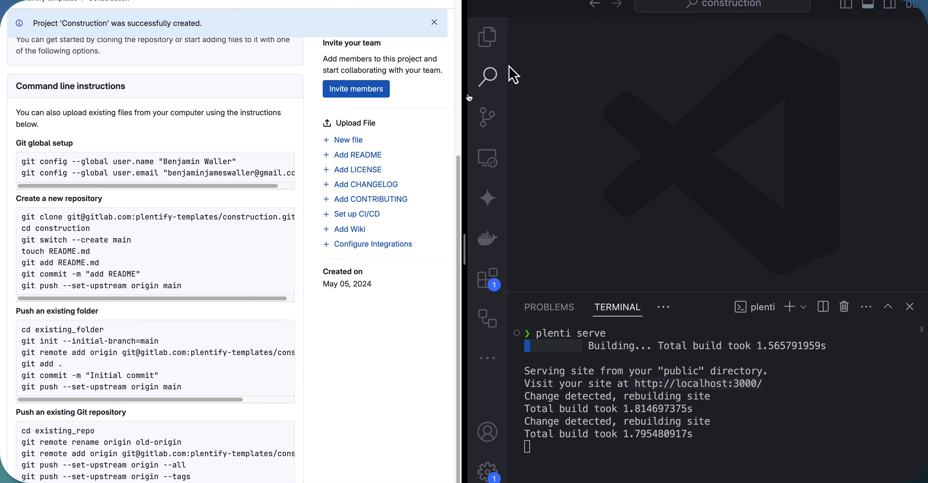
{"action": "left_click", "coordinate": [488, 44]}
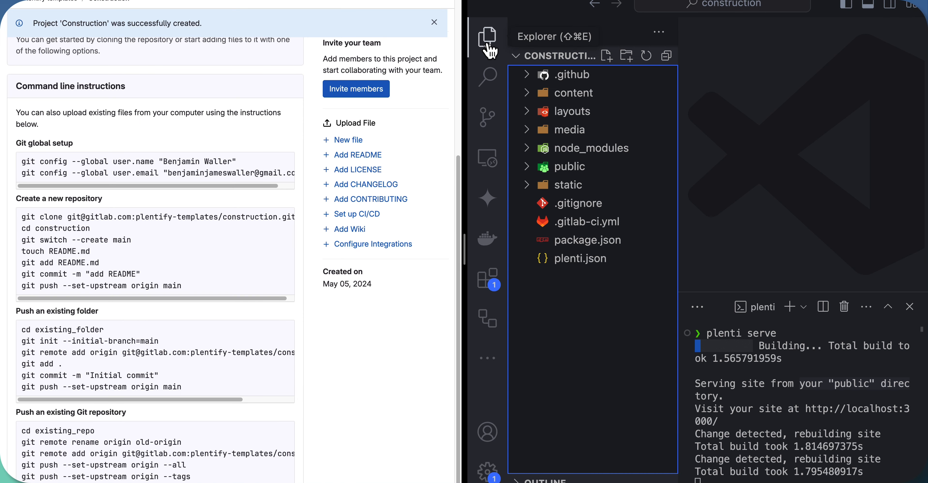
{"action": "left_click", "coordinate": [488, 47]}
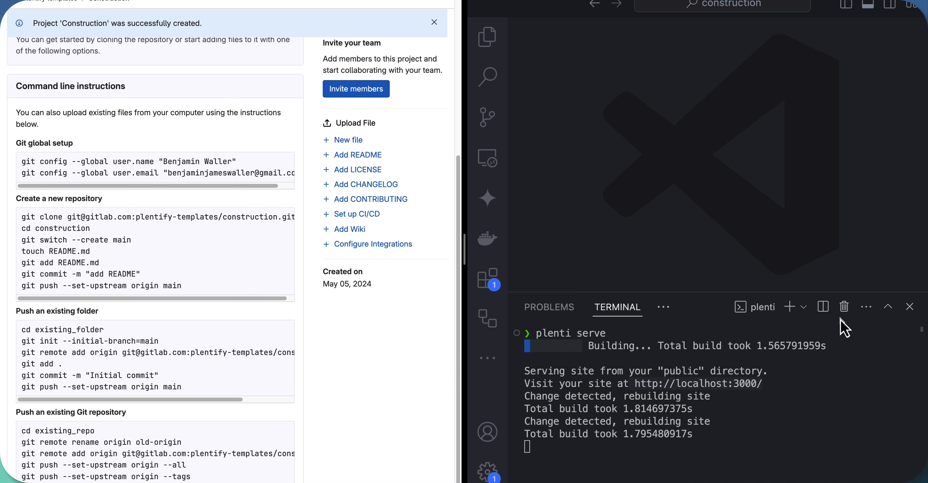
{"action": "left_click", "coordinate": [789, 311]}
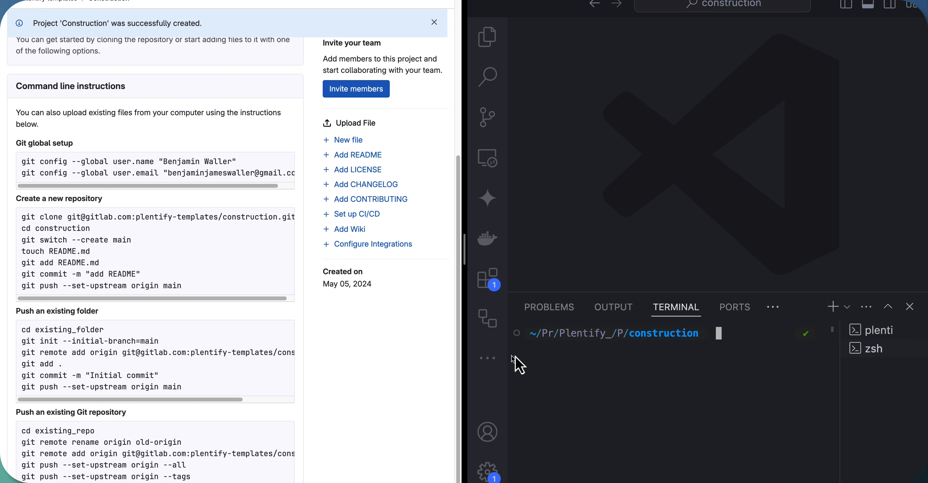
- Copy git init --initial-branch=main from the GitLab instructions and run it in the construction folder's terminal
{"action": "scroll", "coordinate": [141, 317], "scroll_direction": "down", "scroll_amount": 2}
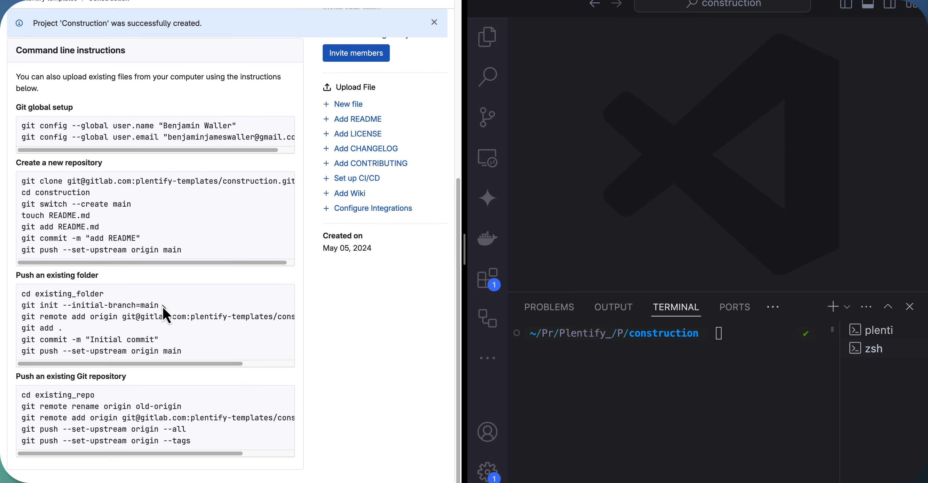
{"action": "left_click_drag", "start_coordinate": [159, 305], "coordinate": [20, 308]}
{"action": "key", "text": "super+c"}
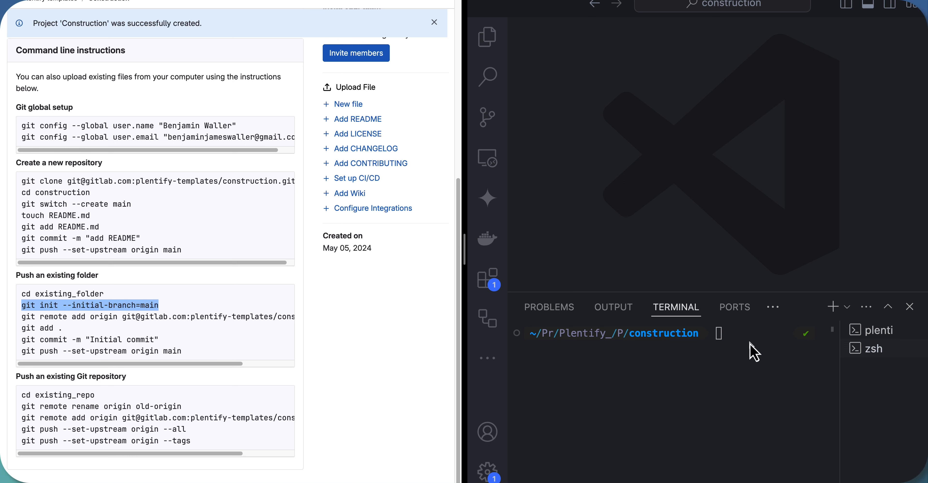
{"action": "left_click", "coordinate": [735, 332]}
{"action": "key", "text": "super+v"}
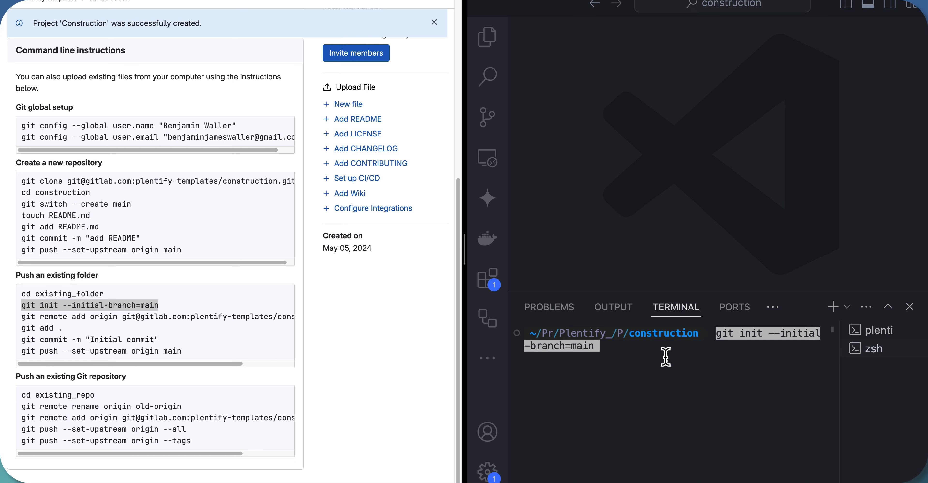
{"action": "key", "text": "Return"}
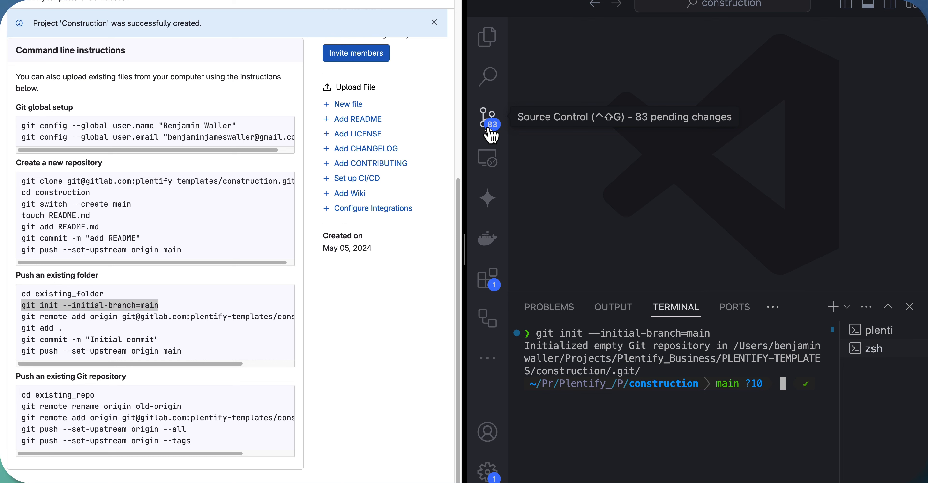
{"action": "left_click", "coordinate": [166, 317]}
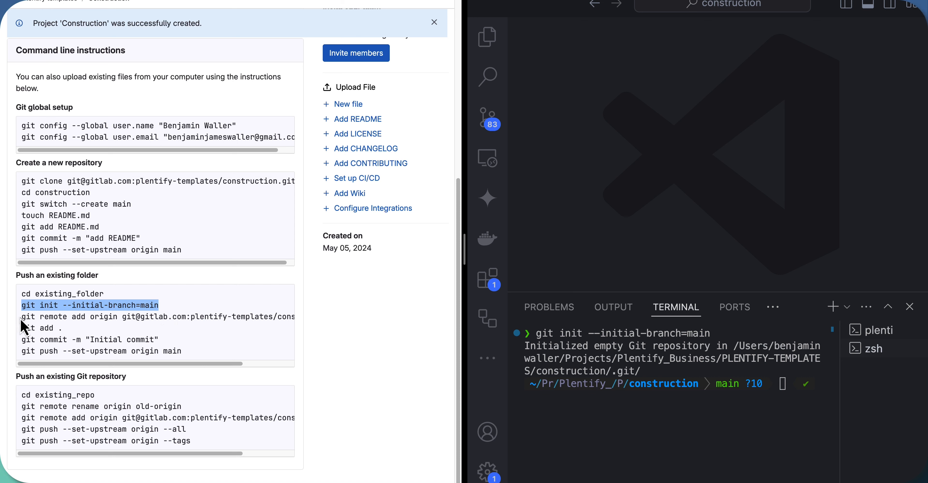
{"action": "left_click_drag", "start_coordinate": [20, 317], "coordinate": [287, 318]}
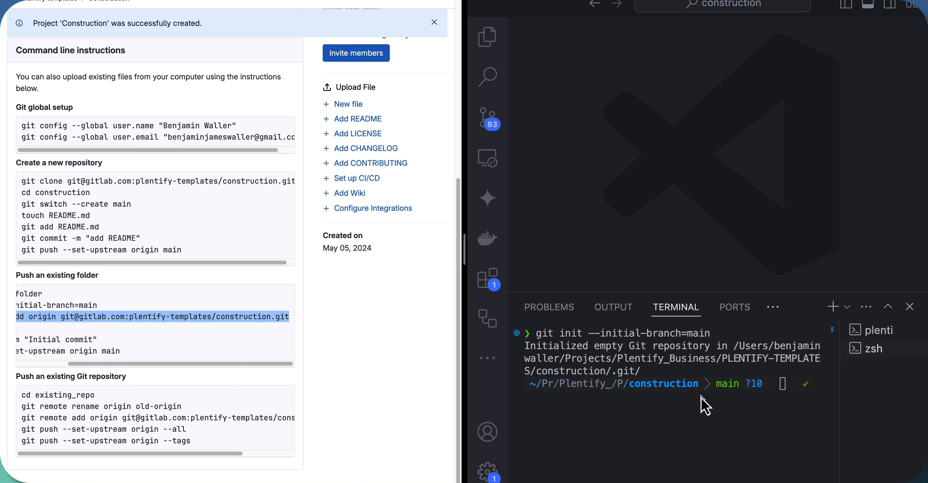
{"action": "left_click", "coordinate": [729, 395]}
{"action": "key", "text": "super+v"}
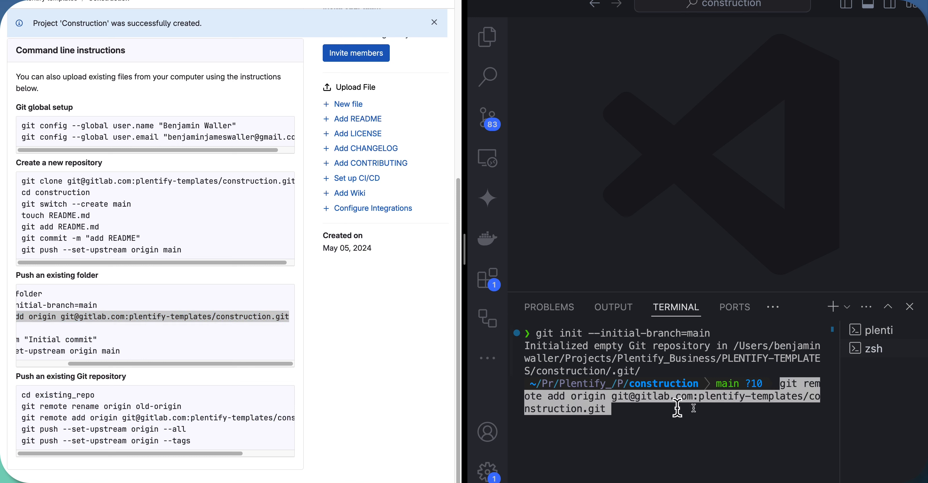
{"action": "key", "text": "Return"}
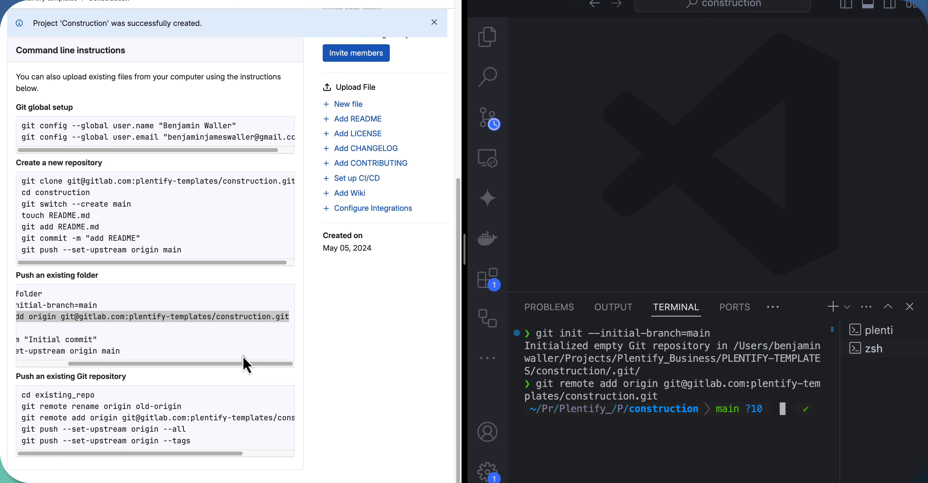
- Copy git add . from the existing-folder instructions and run it to stage all files in the construction folder
{"action": "left_click", "coordinate": [163, 371]}
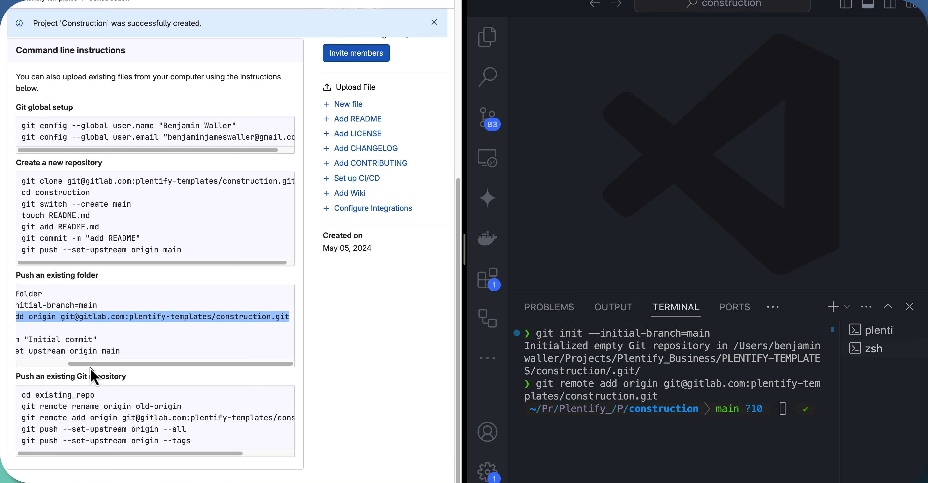
{"action": "left_click_drag", "start_coordinate": [94, 370], "coordinate": [2, 370]}
{"action": "left_click_drag", "start_coordinate": [75, 331], "coordinate": [16, 329]}
{"action": "key", "text": "super+c"}
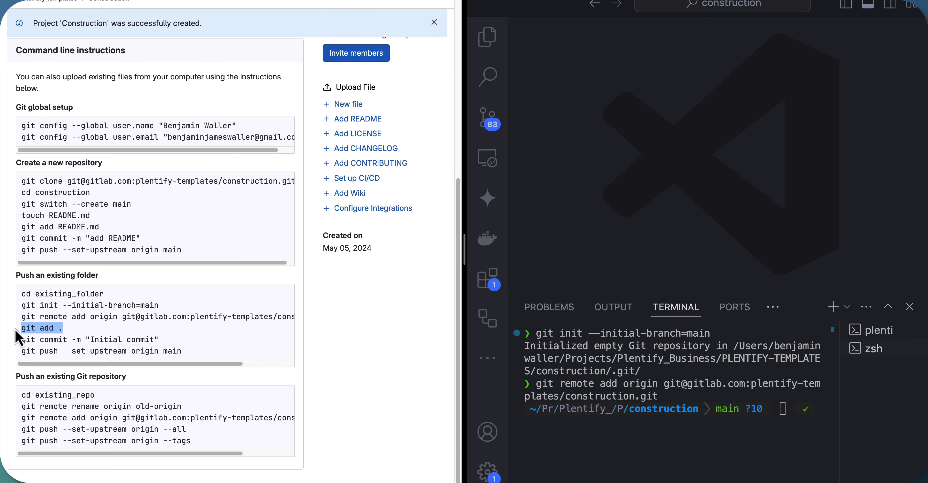
{"action": "left_click", "coordinate": [785, 406]}
{"action": "key", "text": "super+v"}
{"action": "key", "text": "Return"}
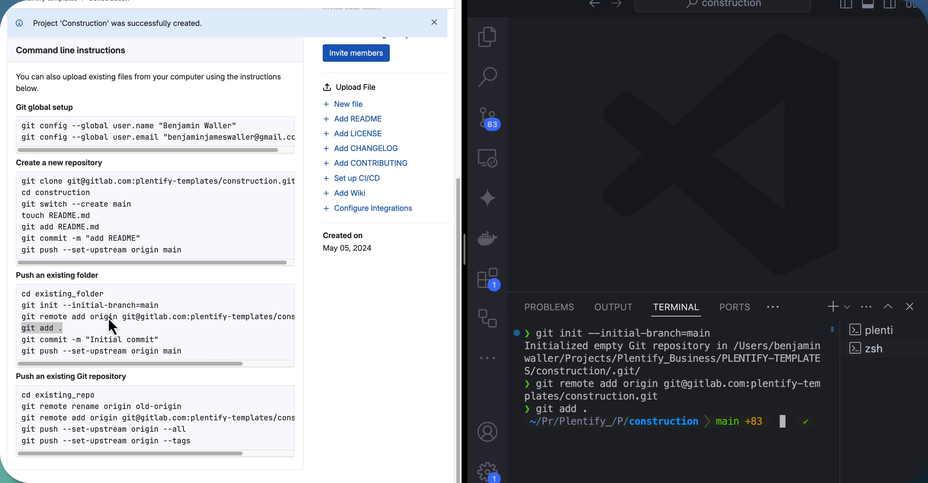
- Copy git commit -m "Initial commit" from the existing-folder instructions and run it to commit the staged files
{"action": "left_click", "coordinate": [108, 326]}
{"action": "left_click_drag", "start_coordinate": [159, 339], "coordinate": [13, 351]}
{"action": "key", "text": "super+c"}
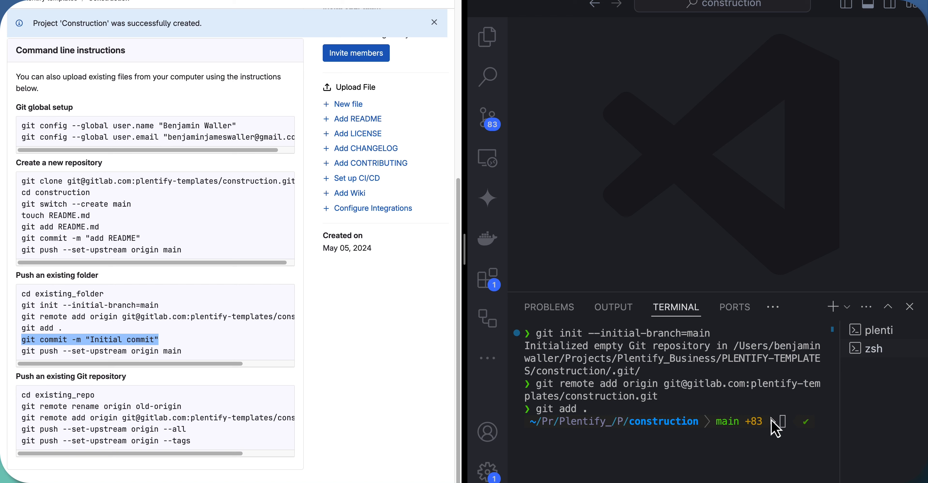
{"action": "left_click", "coordinate": [780, 418]}
{"action": "key", "text": "super+v"}
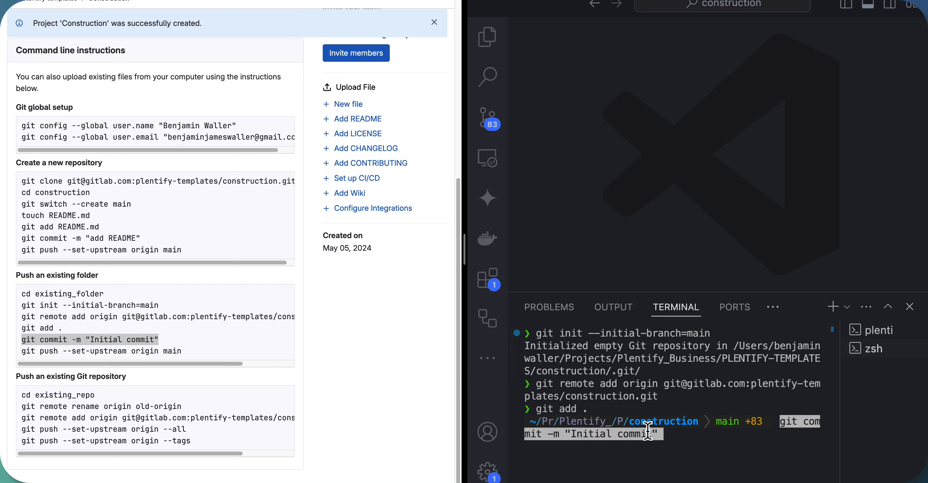
{"action": "key", "text": "Return"}
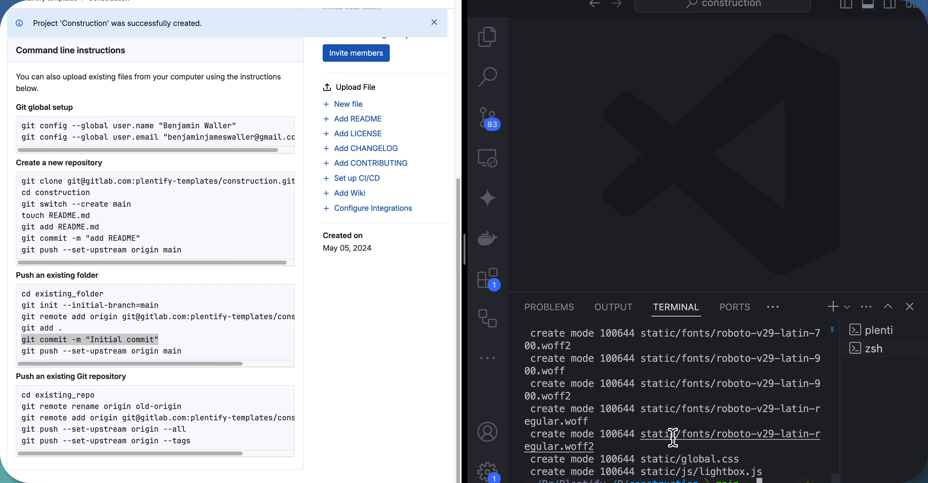
- Look over the commit output and check the repository's state with git status
{"action": "scroll", "coordinate": [673, 438], "scroll_direction": "up", "scroll_amount": 3}
{"action": "scroll", "coordinate": [673, 438], "scroll_direction": "down", "scroll_amount": 3}
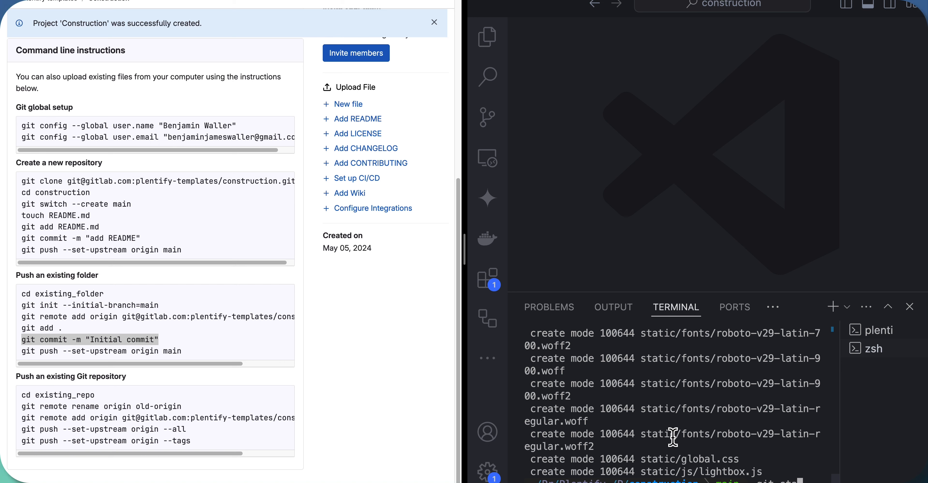
{"action": "type", "text": "git status"}
{"action": "key", "text": "Return"}
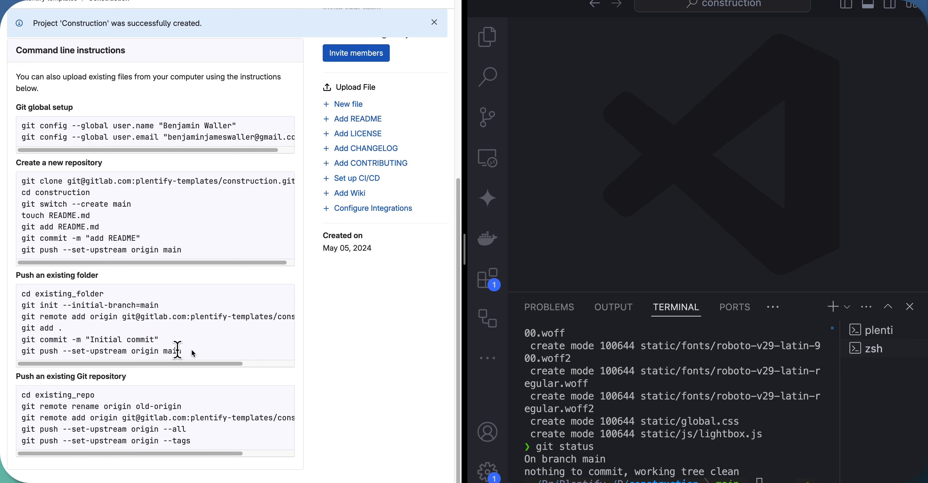
- Copy git push --set-upstream origin main from the existing-folder instructions and run it to push the main branch to GitLab
{"action": "left_click_drag", "start_coordinate": [182, 349], "coordinate": [22, 364]}
{"action": "key", "text": "super+c"}
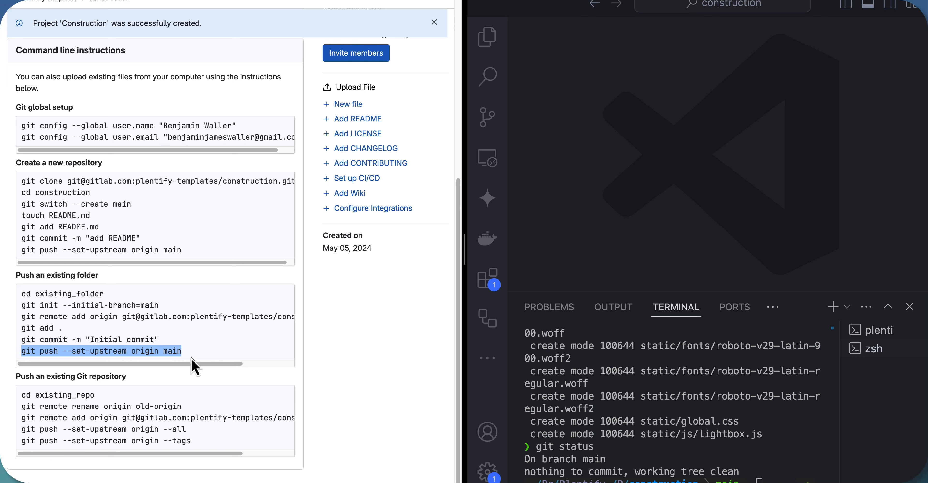
{"action": "left_click", "coordinate": [686, 475]}
{"action": "key", "text": "super+v"}
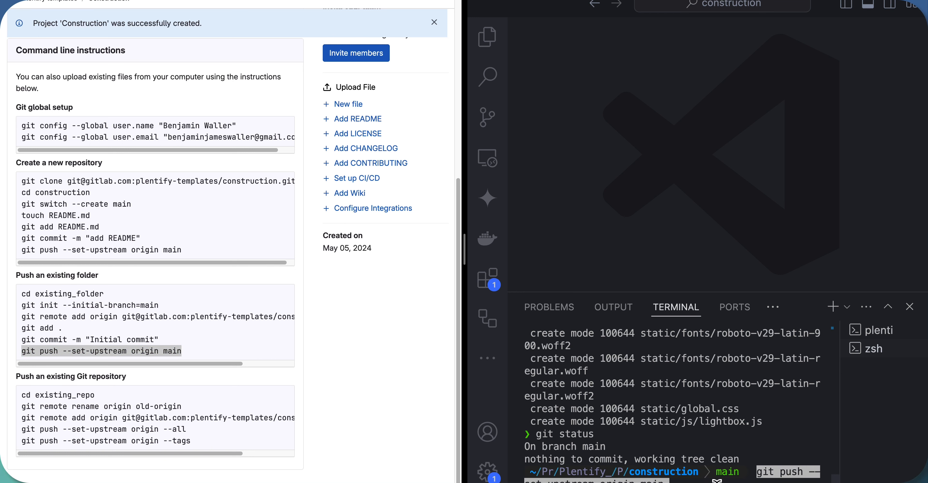
{"action": "key", "text": "Return"}
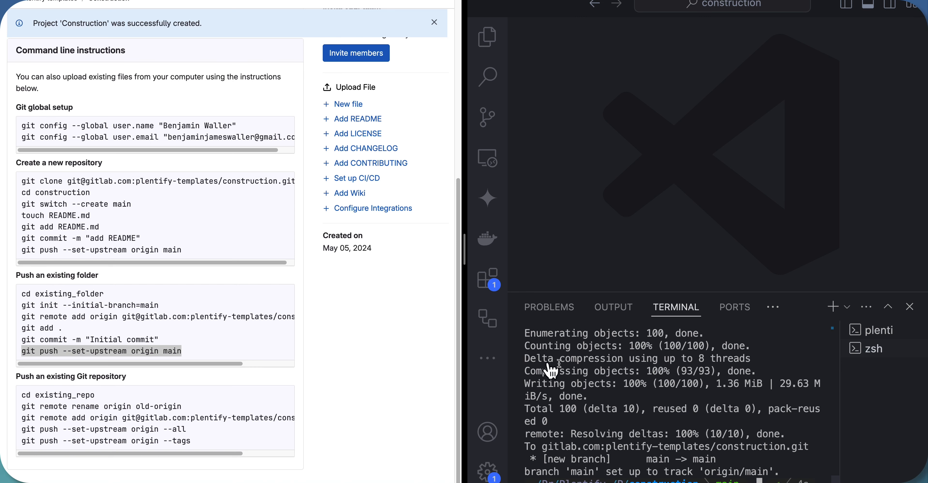
{"action": "scroll", "coordinate": [362, 259], "scroll_direction": "up", "scroll_amount": 4}
{"action": "scroll", "coordinate": [363, 259], "scroll_direction": "up", "scroll_amount": 5}
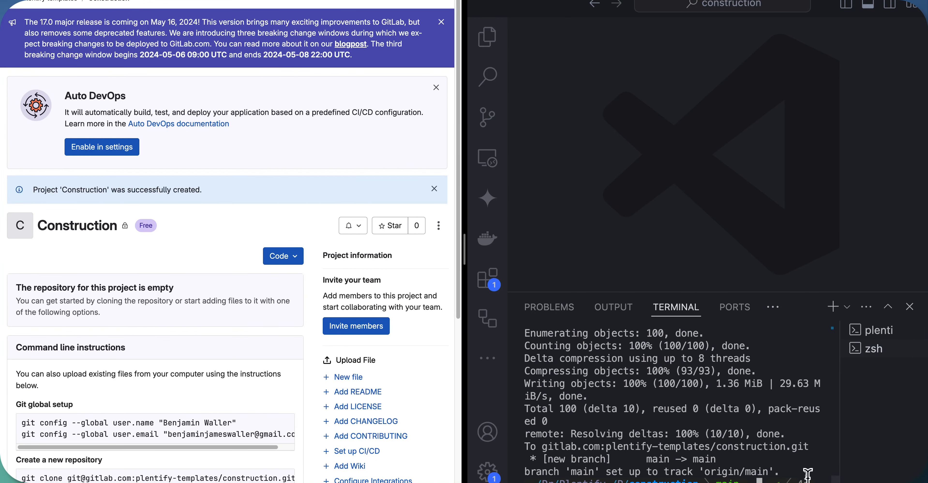